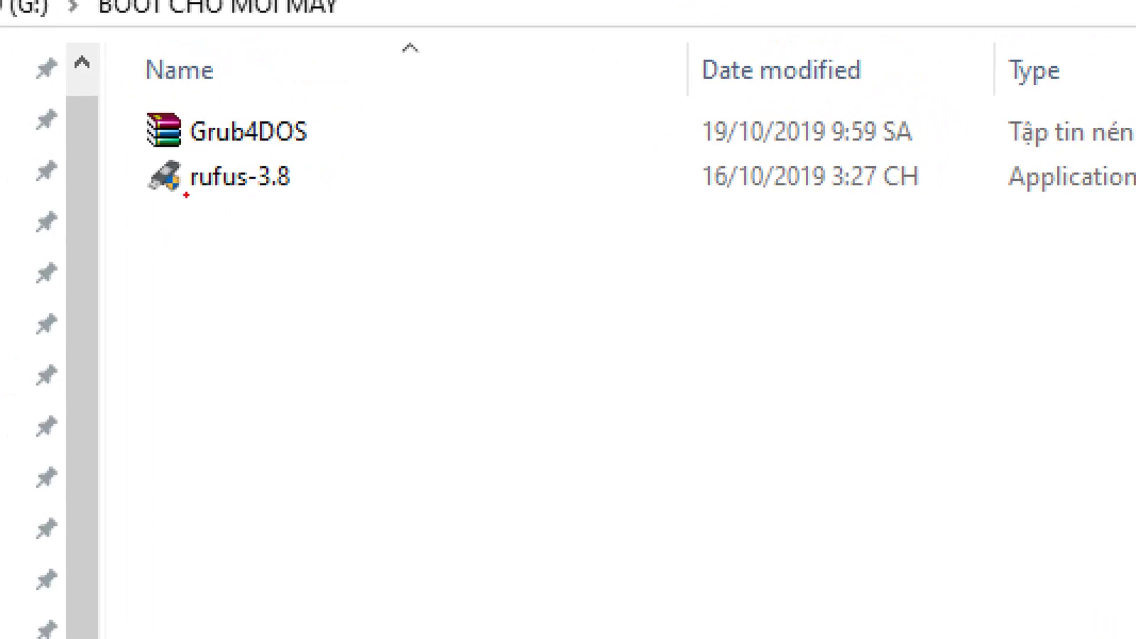
mouse_move(148, 203)
mouse_down()
mouse_move(270, 207)
mouse_move(314, 193)
mouse_up()
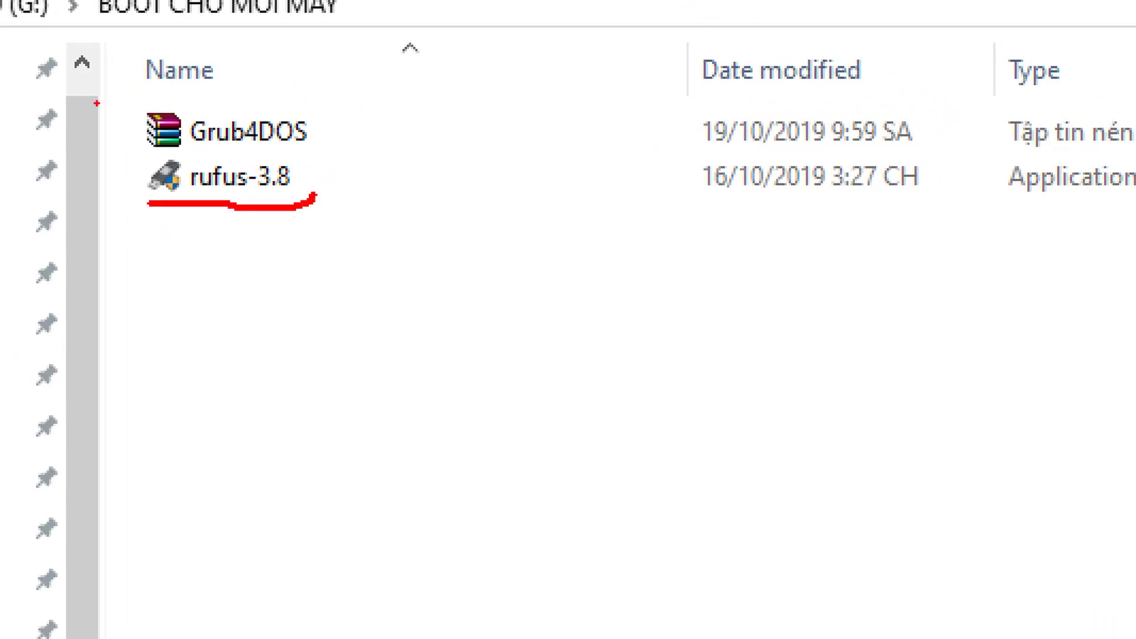
drag(113, 127, 187, 153)
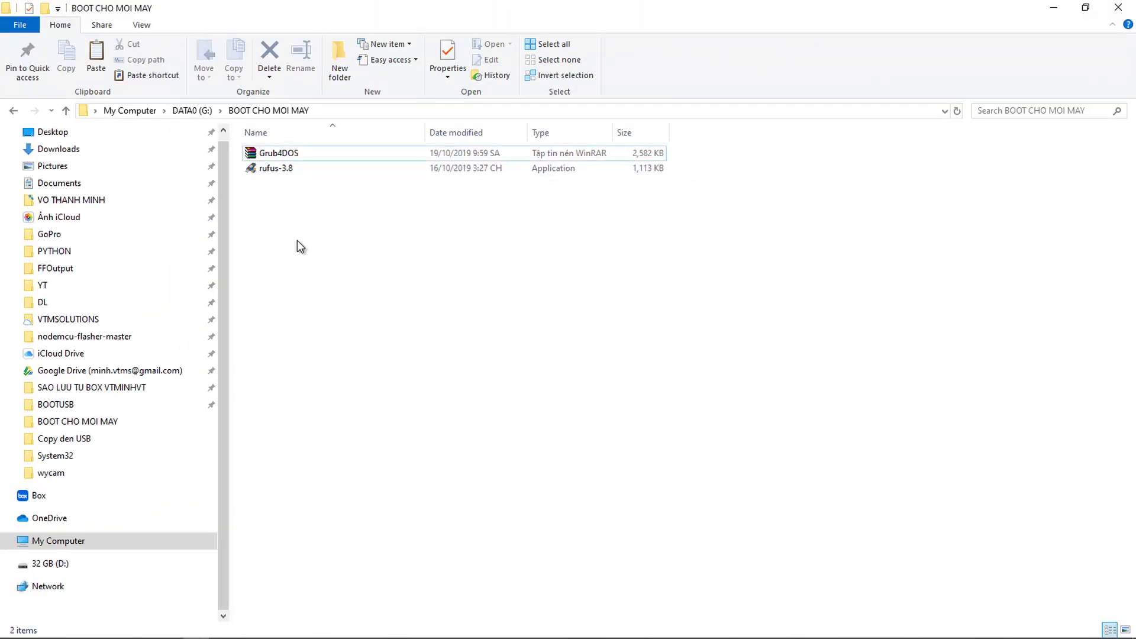
Step: Run rufus-3.8 from the BOOT CHO MOI MAY folder as administrator
click(271, 170)
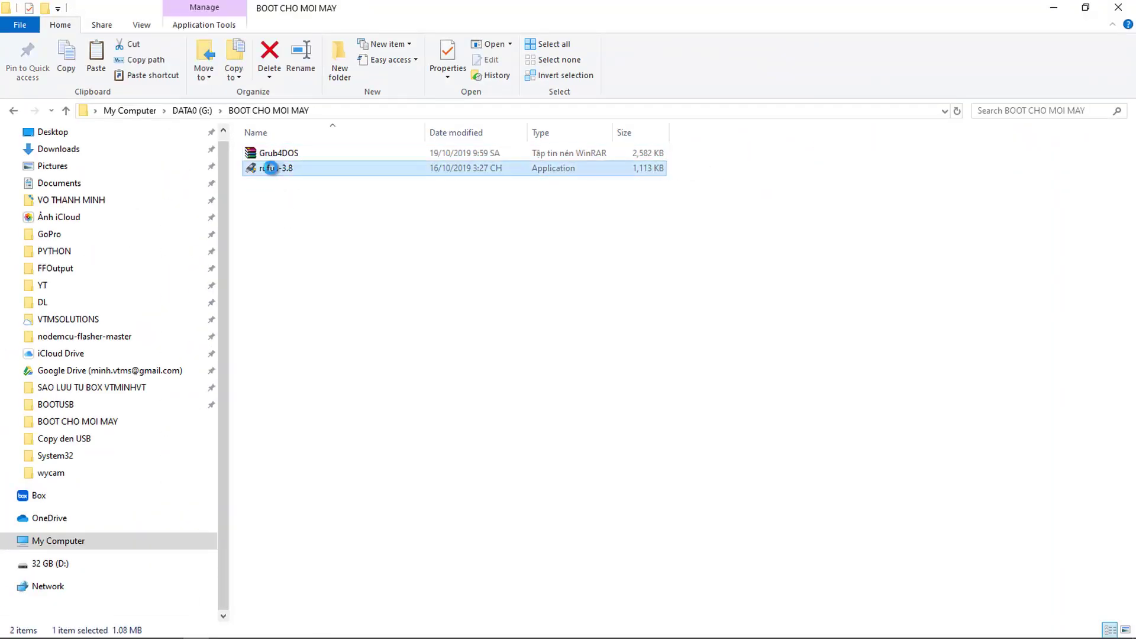
right_click(272, 168)
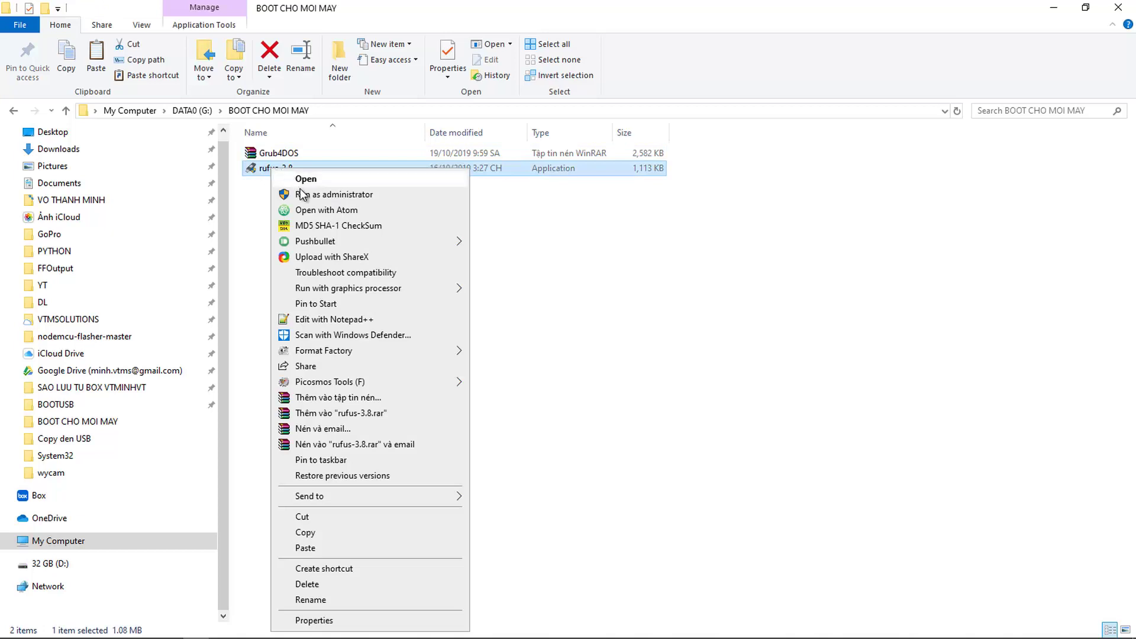
click(302, 195)
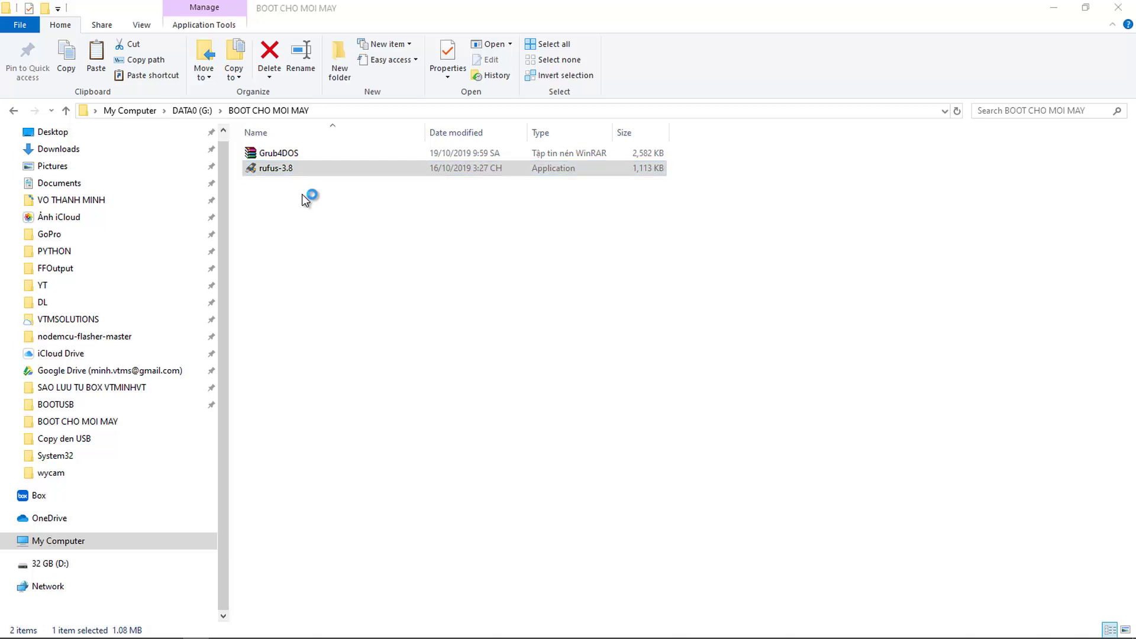
drag(561, 107, 511, 171)
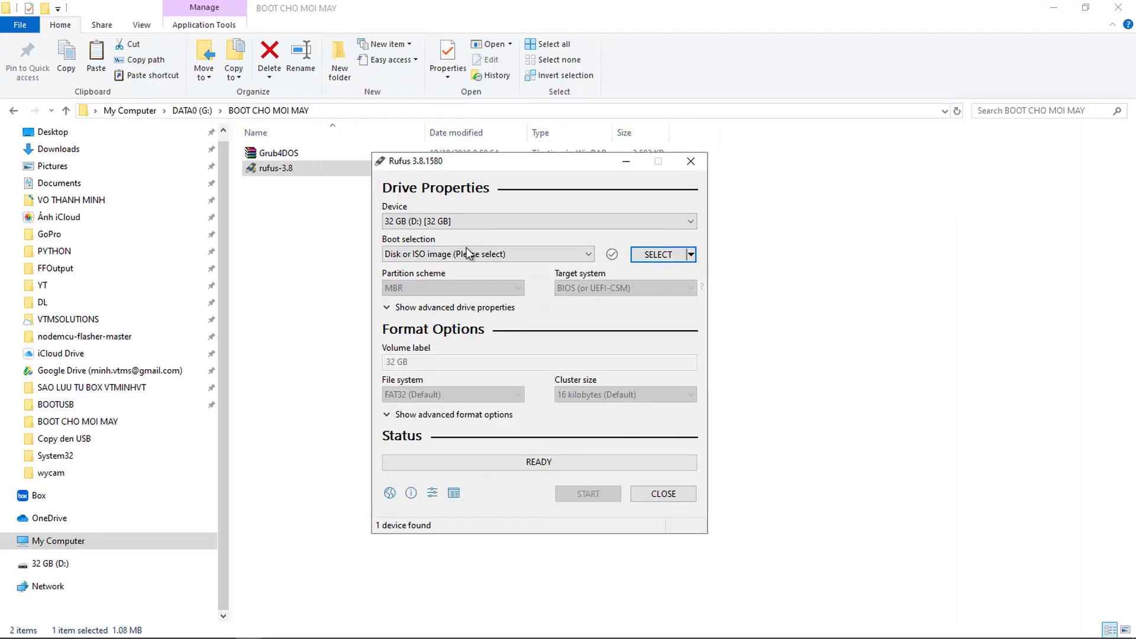
Step: Set the boot selection for the 32 GB (D:) drive to FreeDOS, then close Rufus without starting the format
click(383, 261)
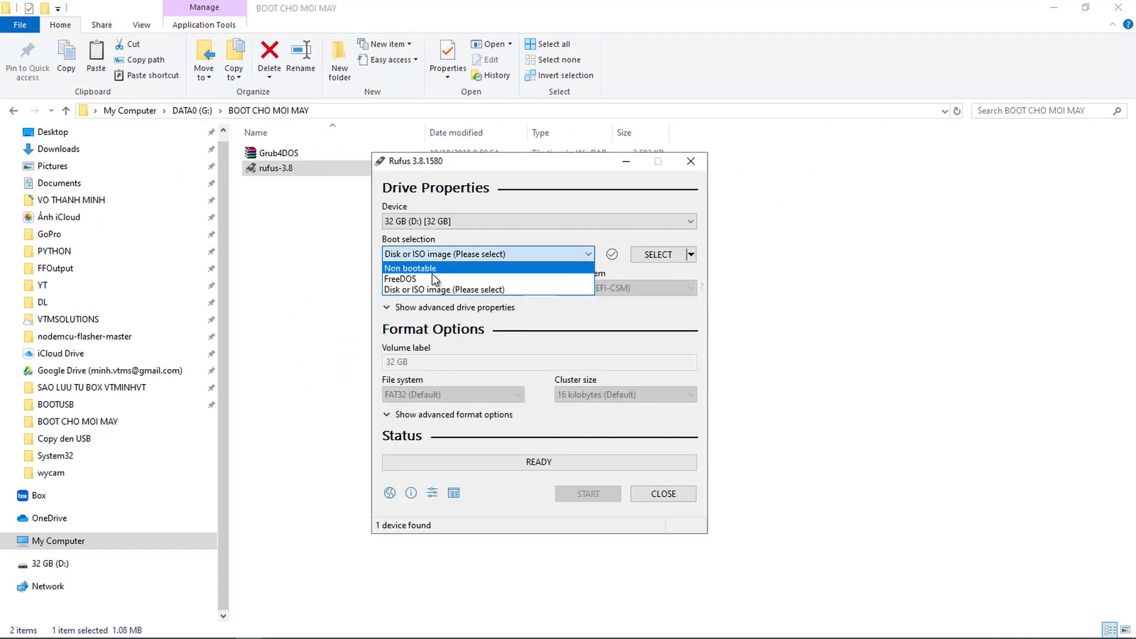
click(434, 279)
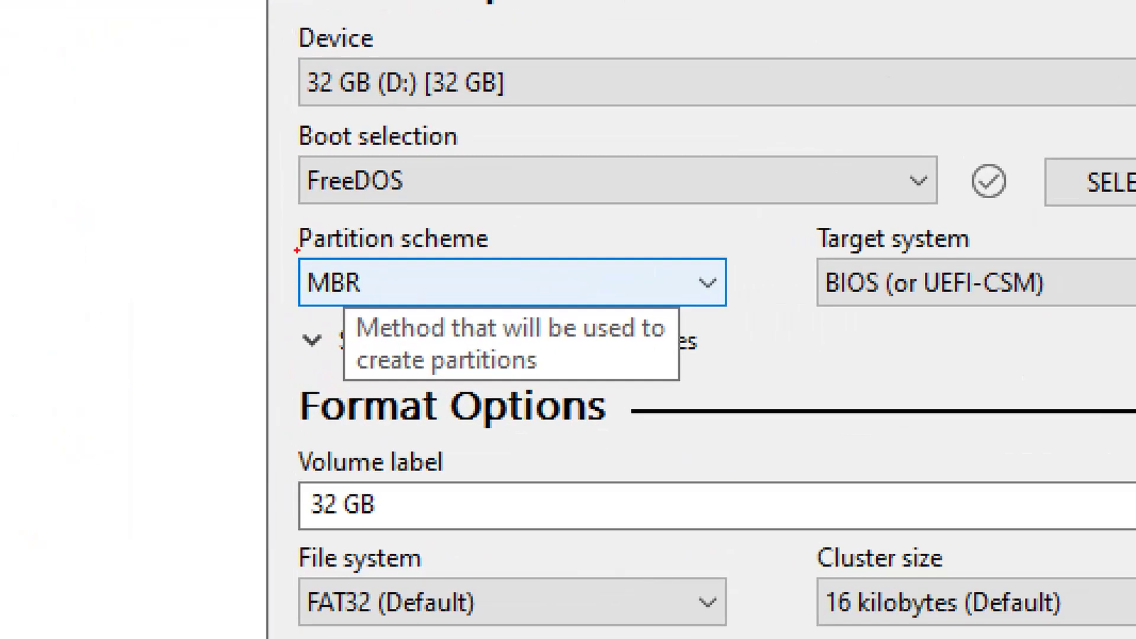
mouse_move(297, 250)
mouse_down()
mouse_move(420, 291)
mouse_move(297, 251)
mouse_up()
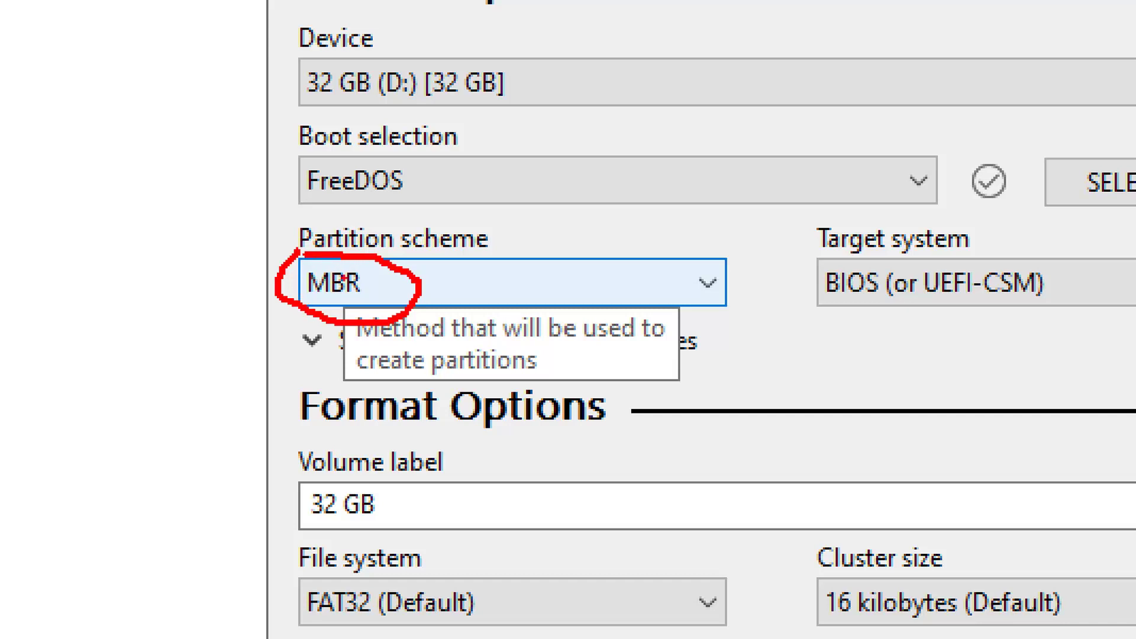
mouse_move(809, 225)
mouse_down()
mouse_move(798, 276)
mouse_move(1131, 260)
mouse_move(807, 225)
mouse_up()
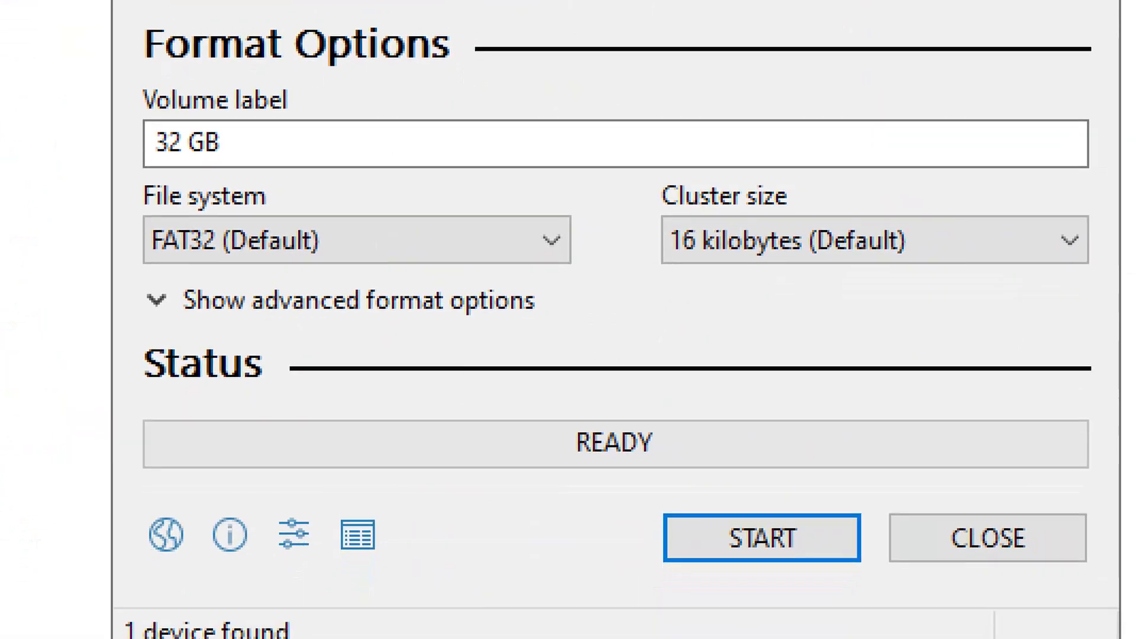
mouse_move(713, 480)
mouse_down()
mouse_move(636, 508)
mouse_move(793, 553)
mouse_move(706, 482)
mouse_up()
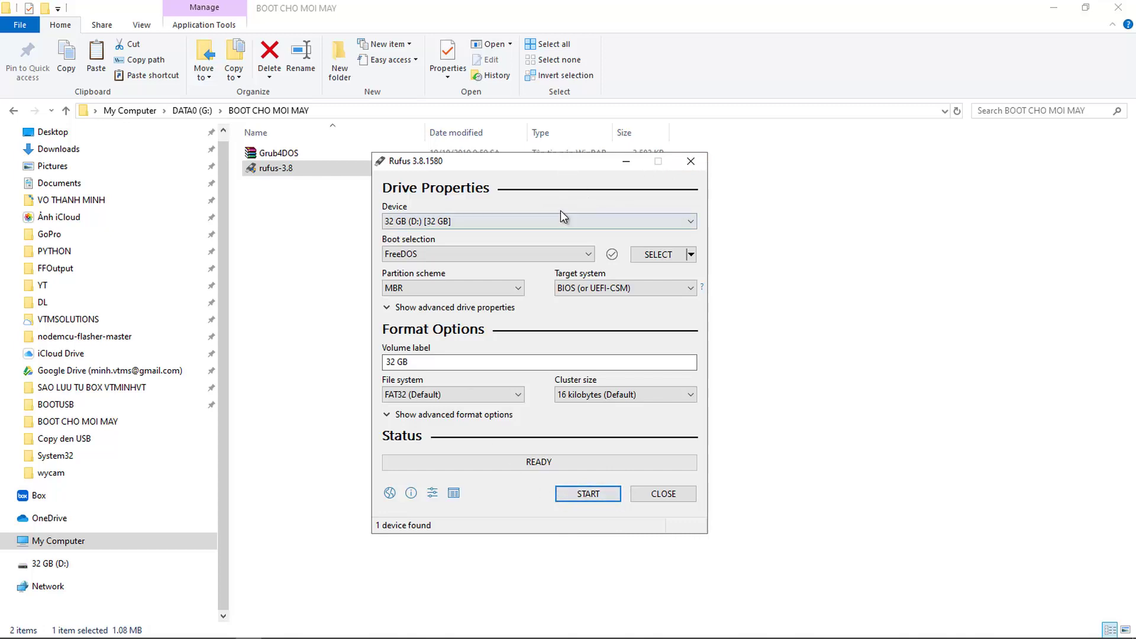
click(692, 162)
Step: Extract the Grub4DOS archive into its own Grub4DOS subfolder
click(265, 154)
right_click(265, 154)
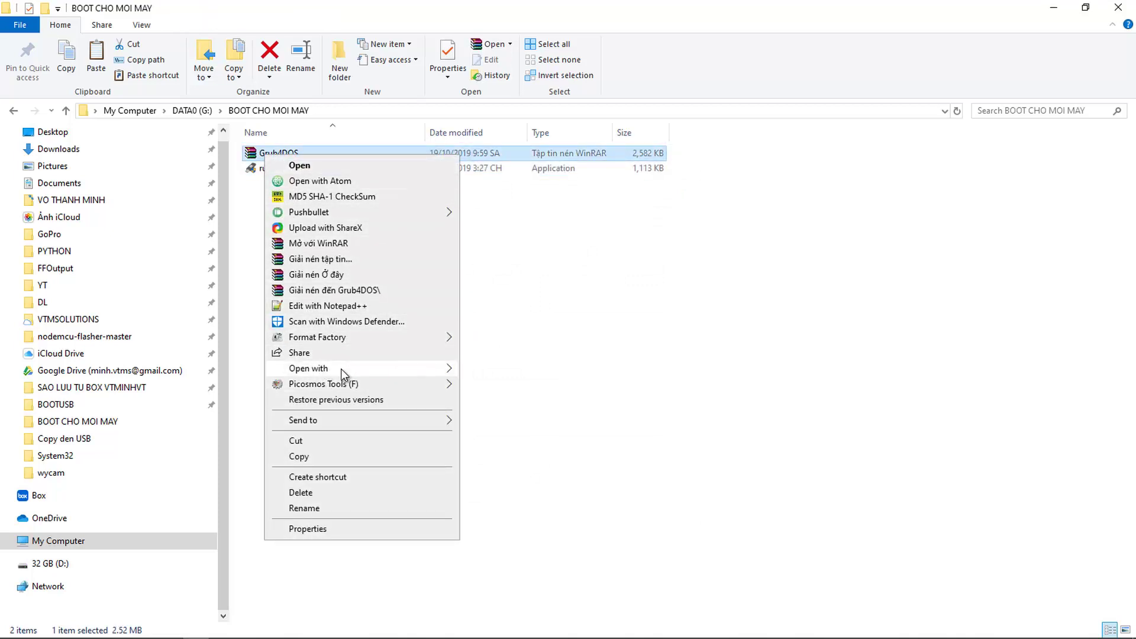
click(320, 290)
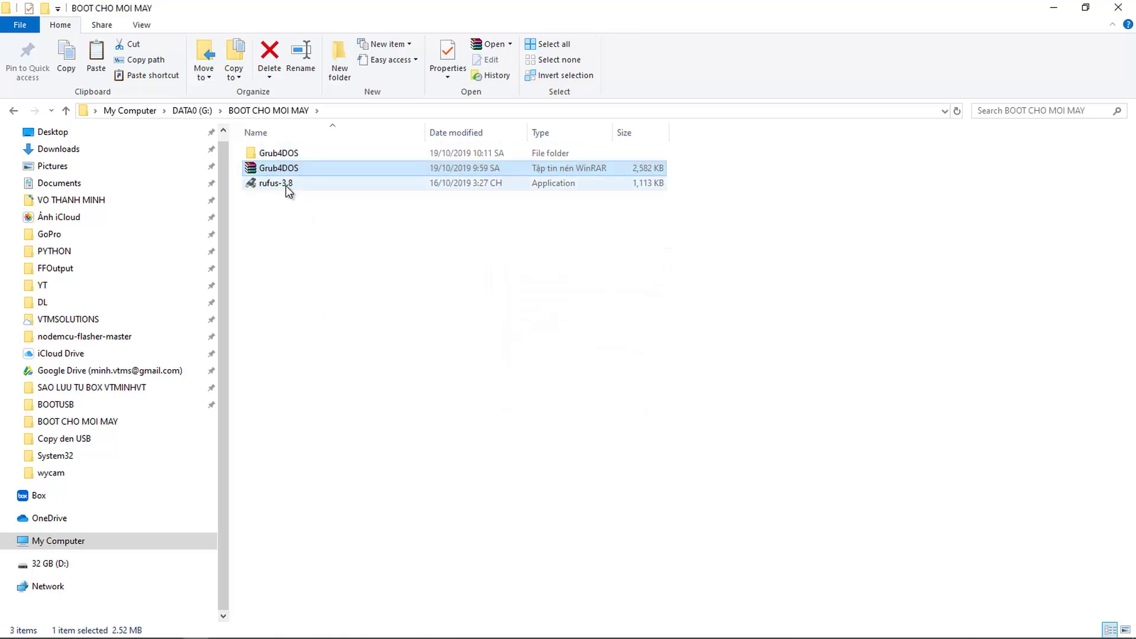
Step: Go into the nested Grub4DOS folder and run RunMe as administrator
double_click(270, 155)
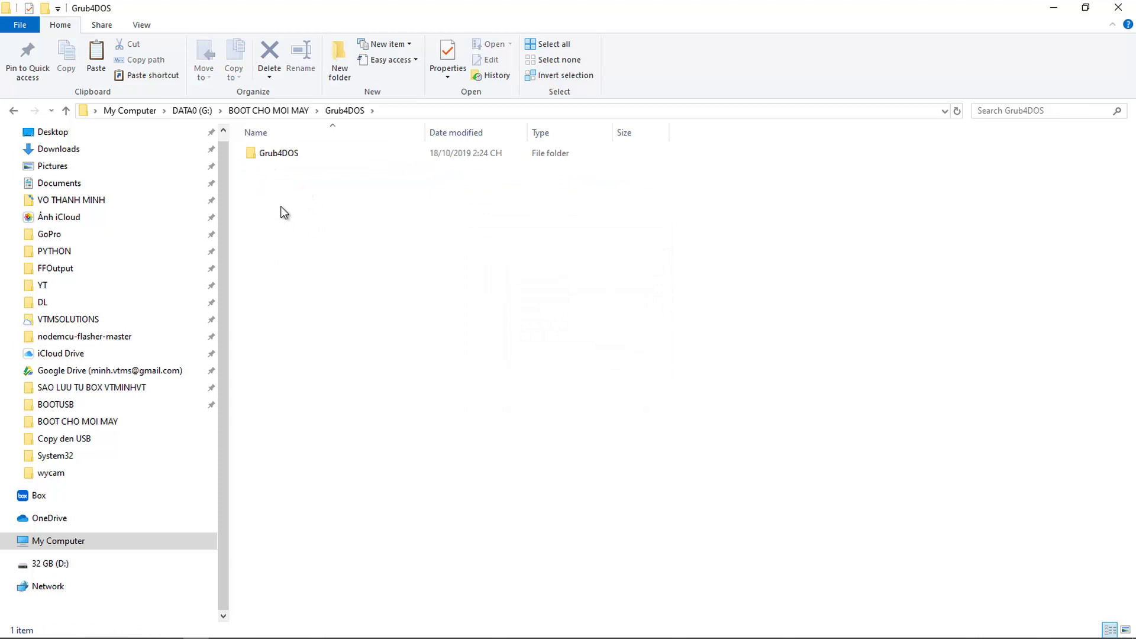
double_click(277, 155)
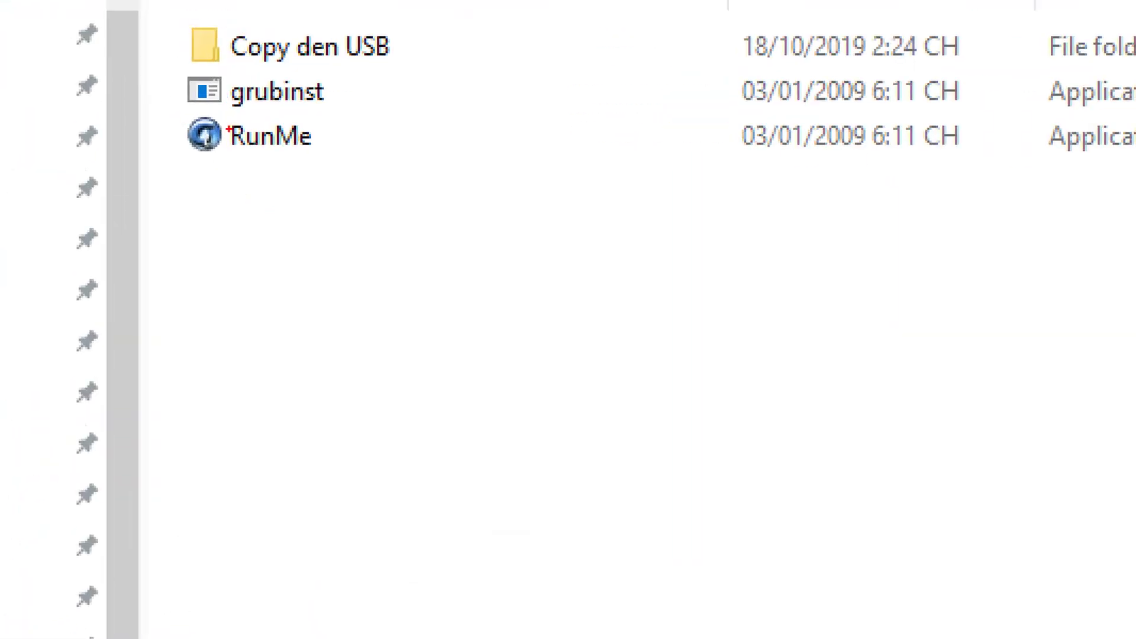
mouse_move(168, 128)
mouse_down()
mouse_move(337, 176)
mouse_move(232, 118)
mouse_move(166, 132)
mouse_up()
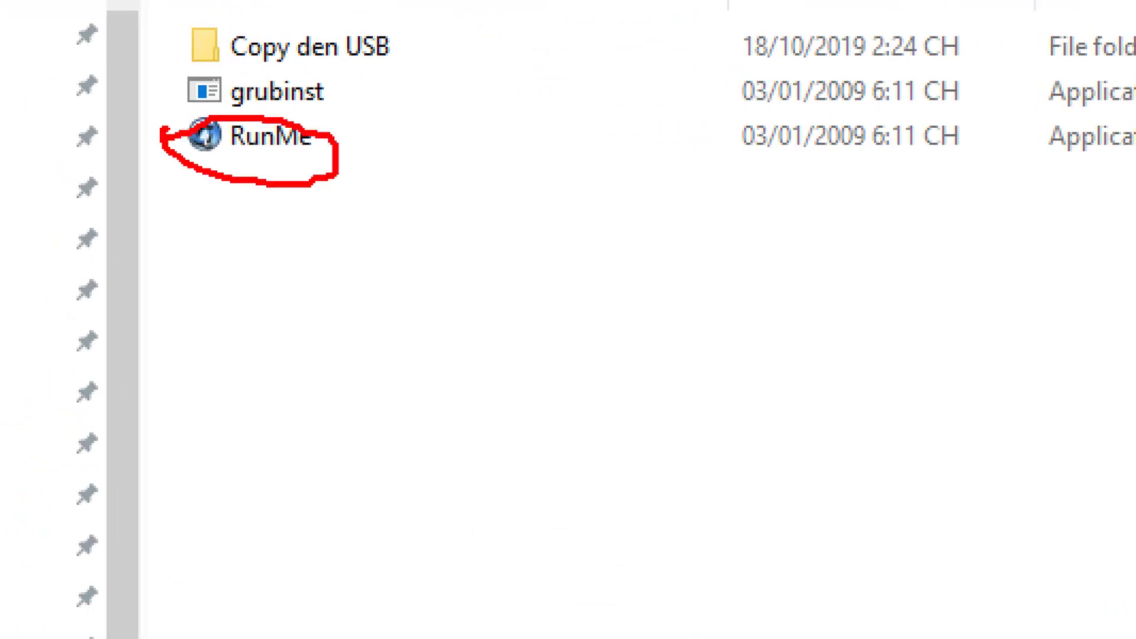
double_click(271, 139)
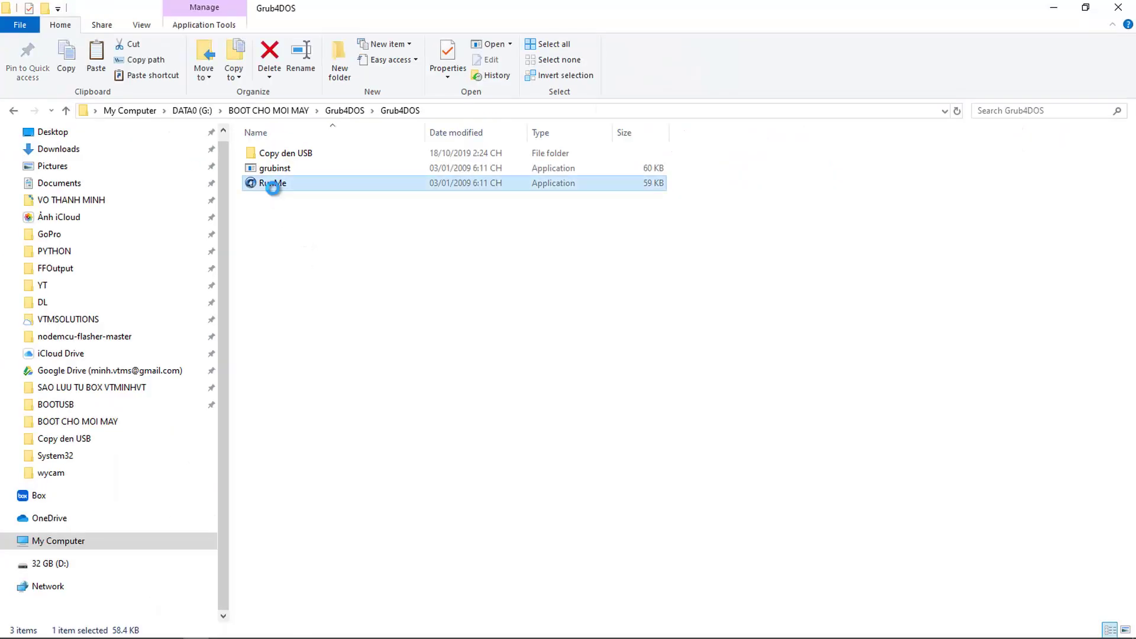
right_click(273, 193)
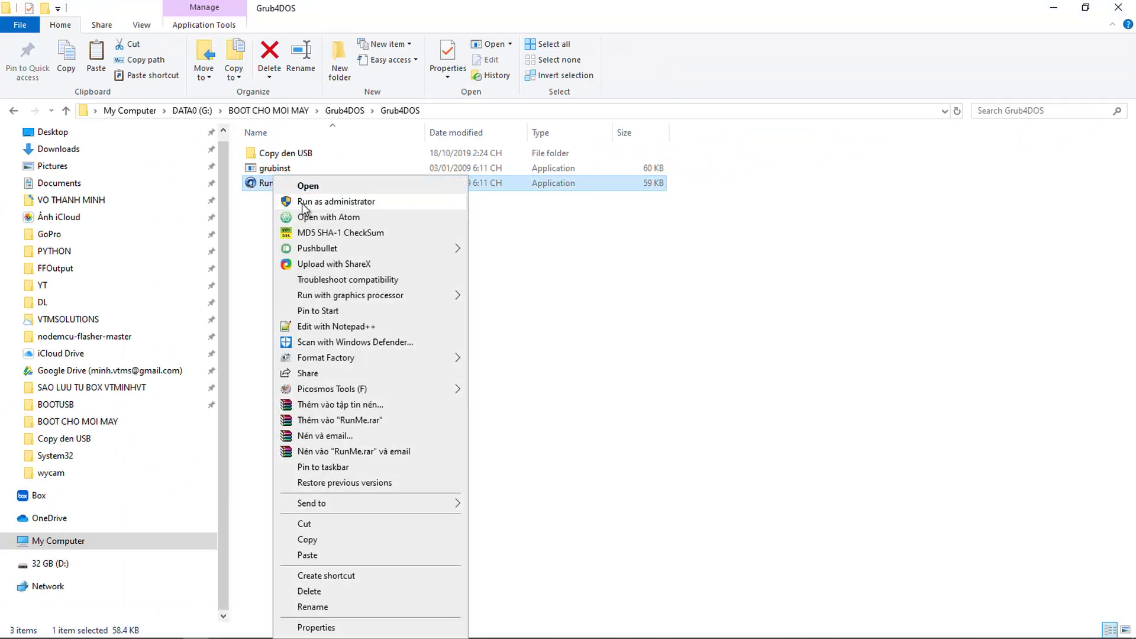
click(302, 202)
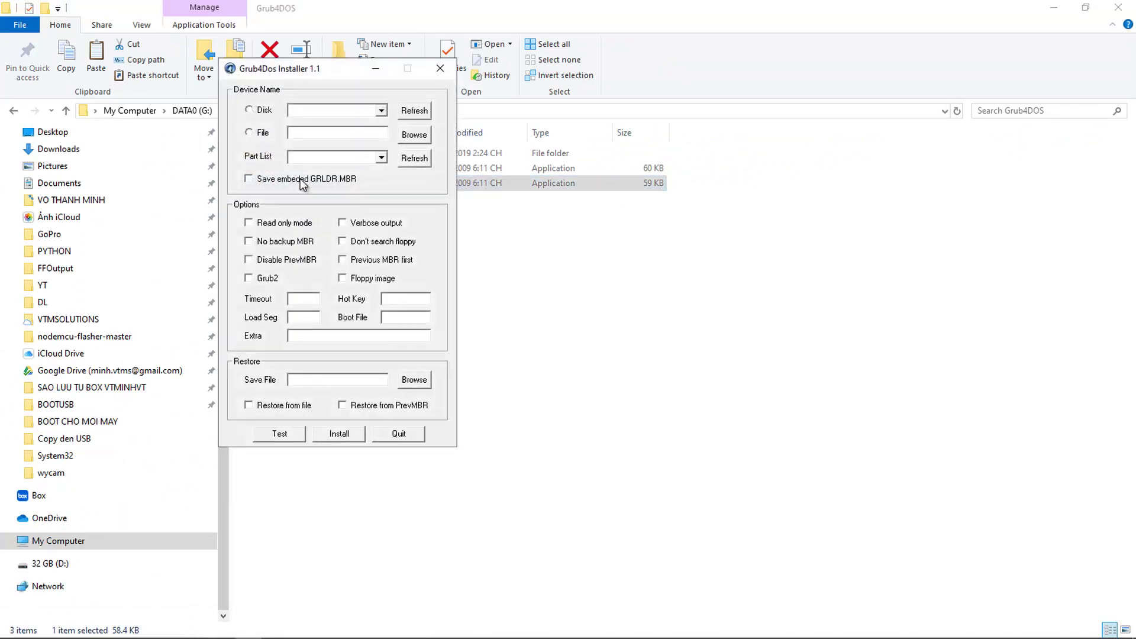
Step: Compare the installer's list of disks before and after refreshing it to identify the USB drive's entry
click(381, 111)
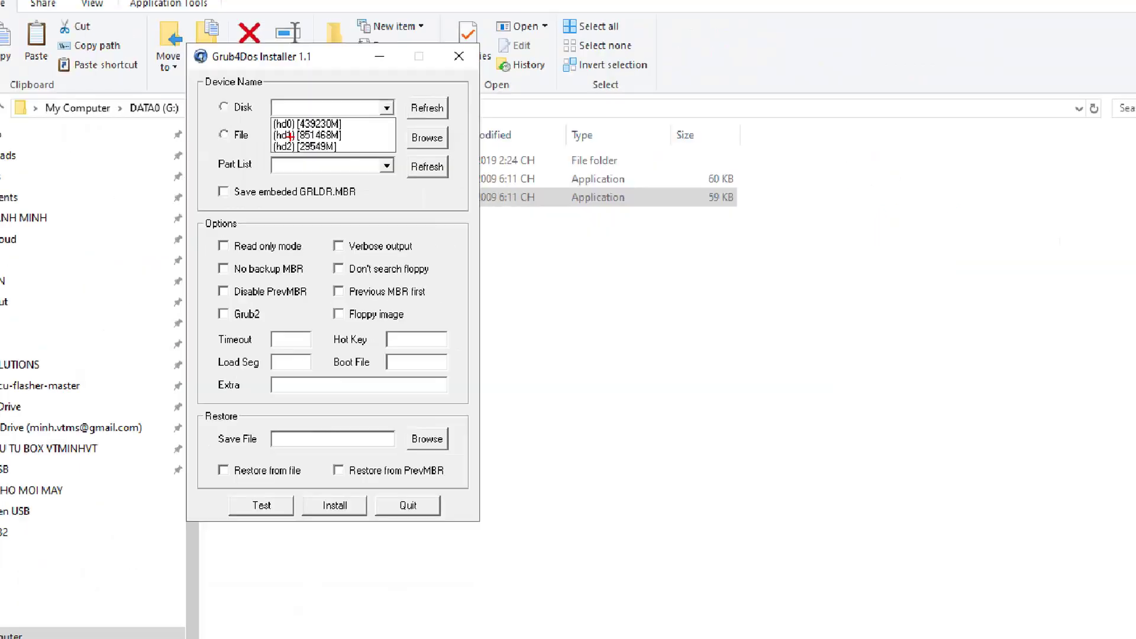
click(289, 135)
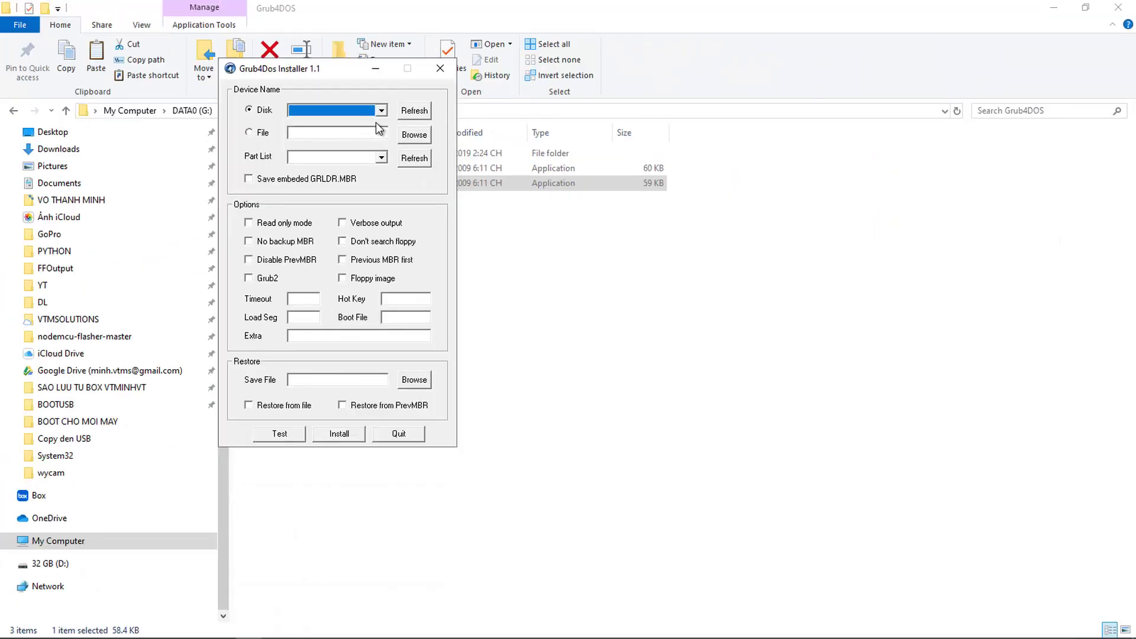
click(404, 113)
click(382, 111)
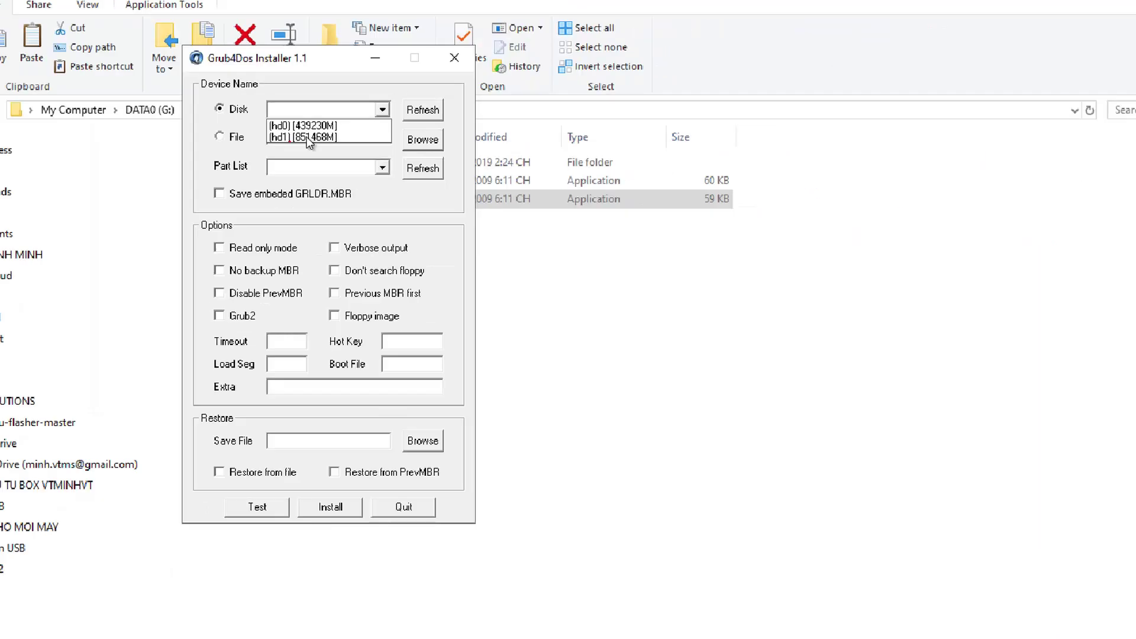
click(388, 99)
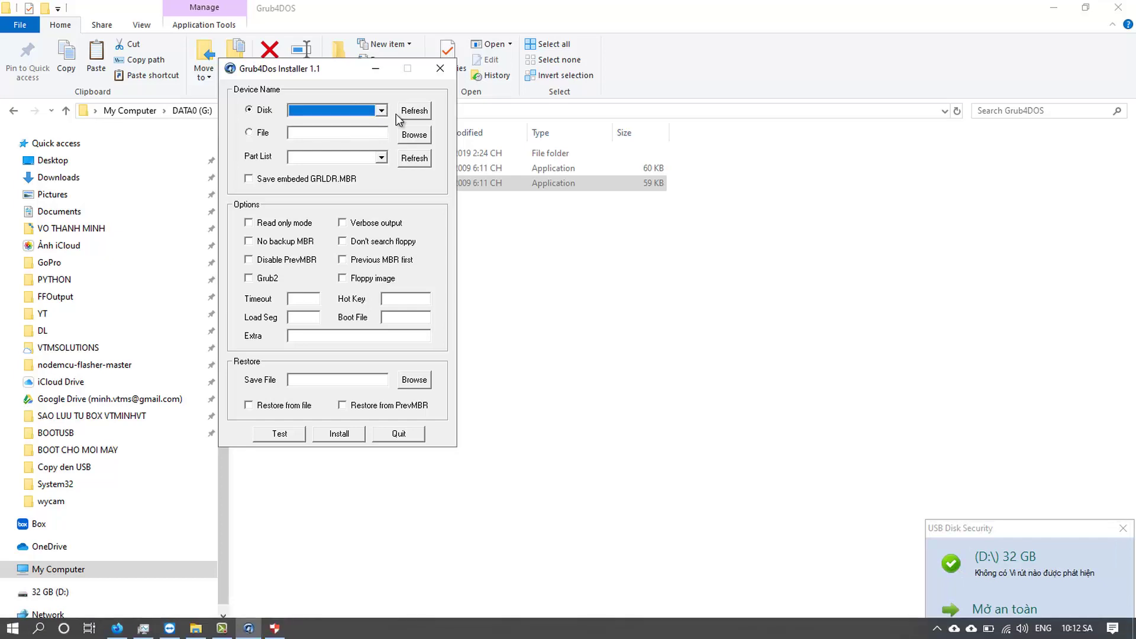
Step: Refresh the device lists and select disk (hd2) [29549M] with Whole disk (MBR) as the target part
click(399, 113)
click(382, 110)
click(323, 138)
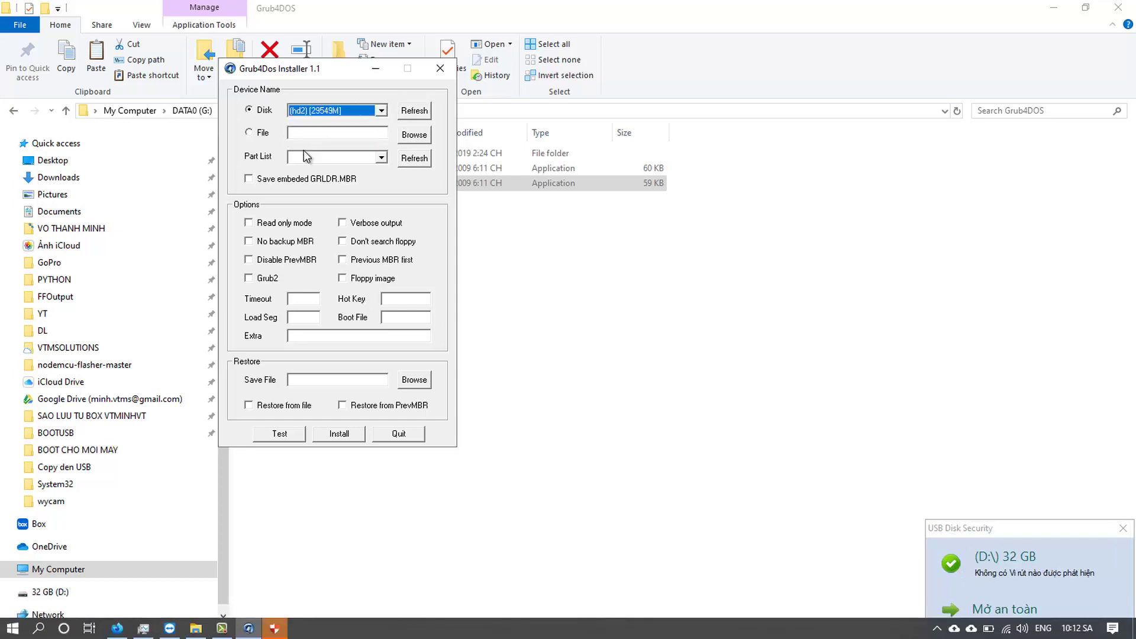
click(412, 159)
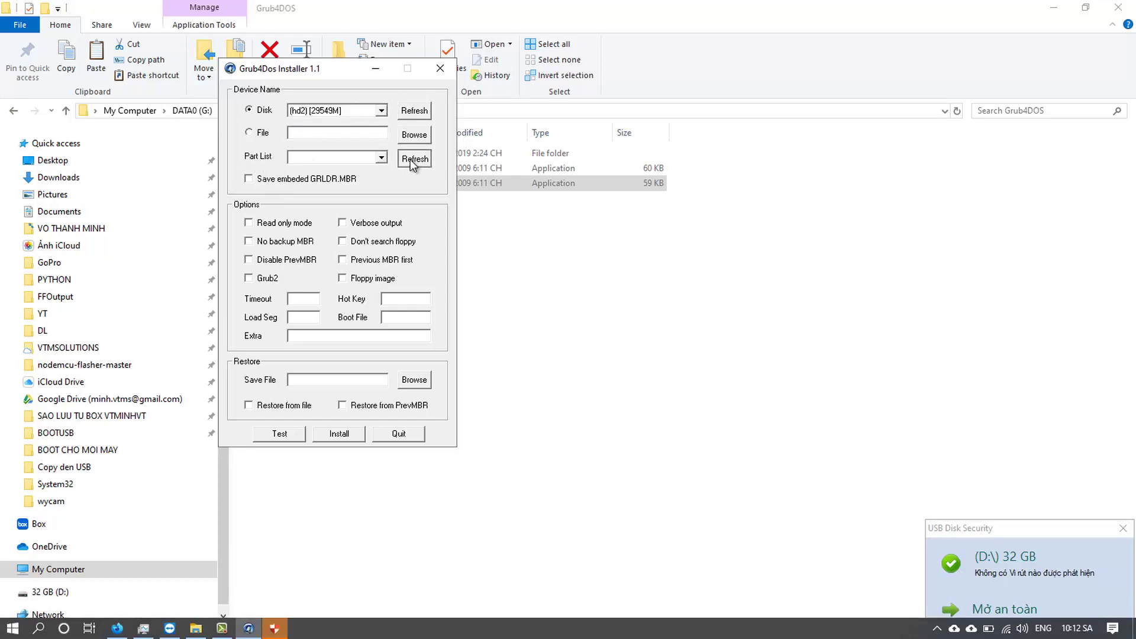
click(381, 157)
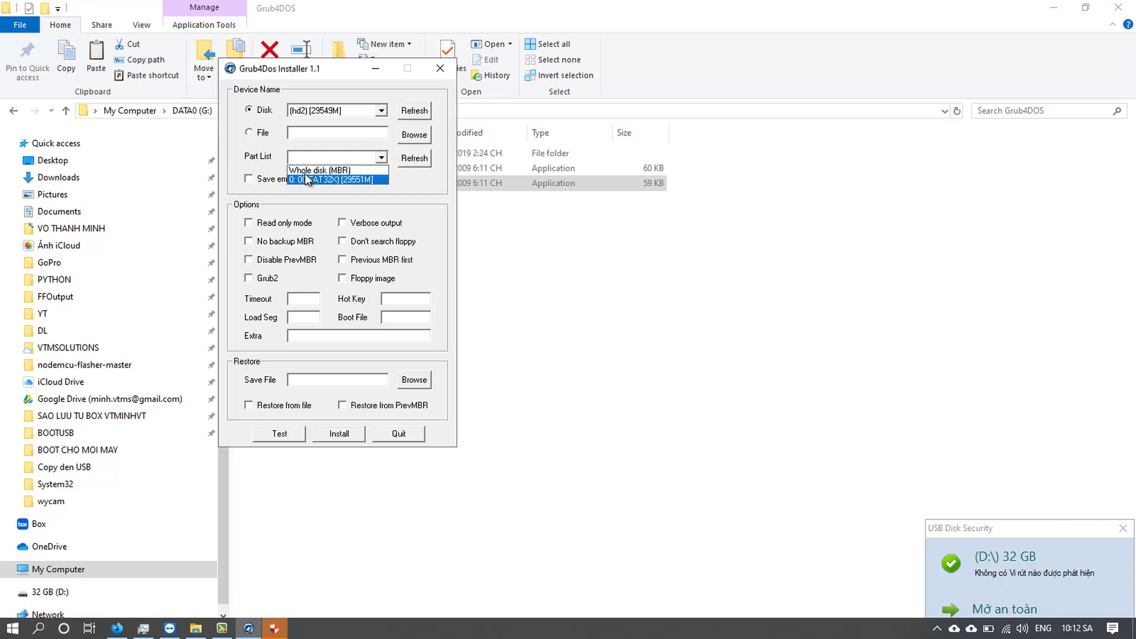
click(309, 170)
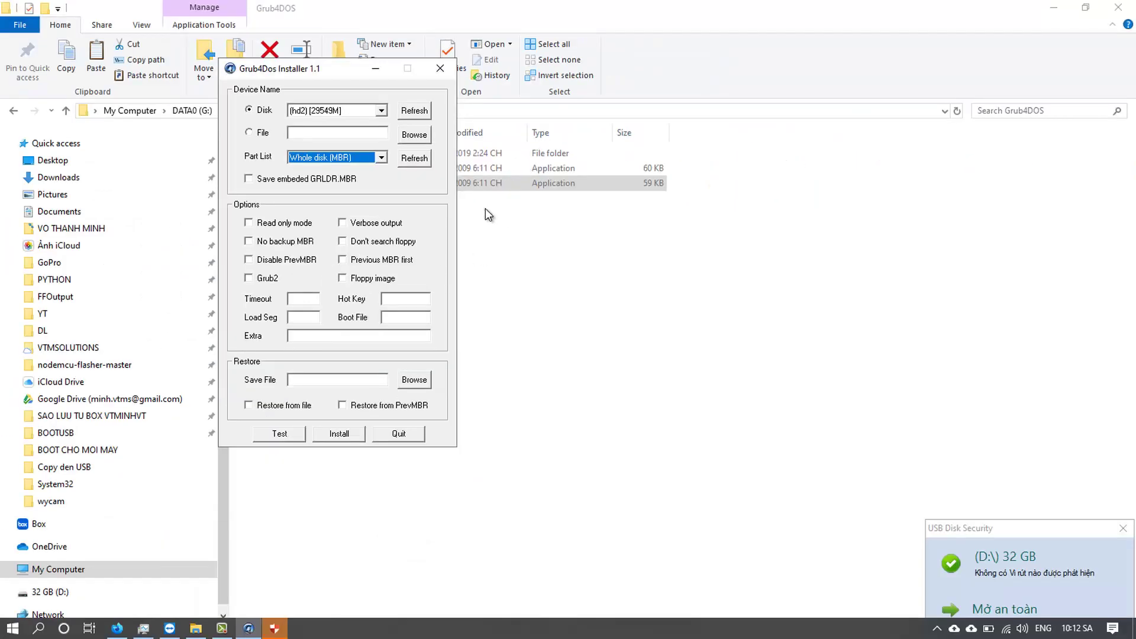
Step: Install Grub4Dos on the selected disk, dismiss the console window and close the installer
click(343, 435)
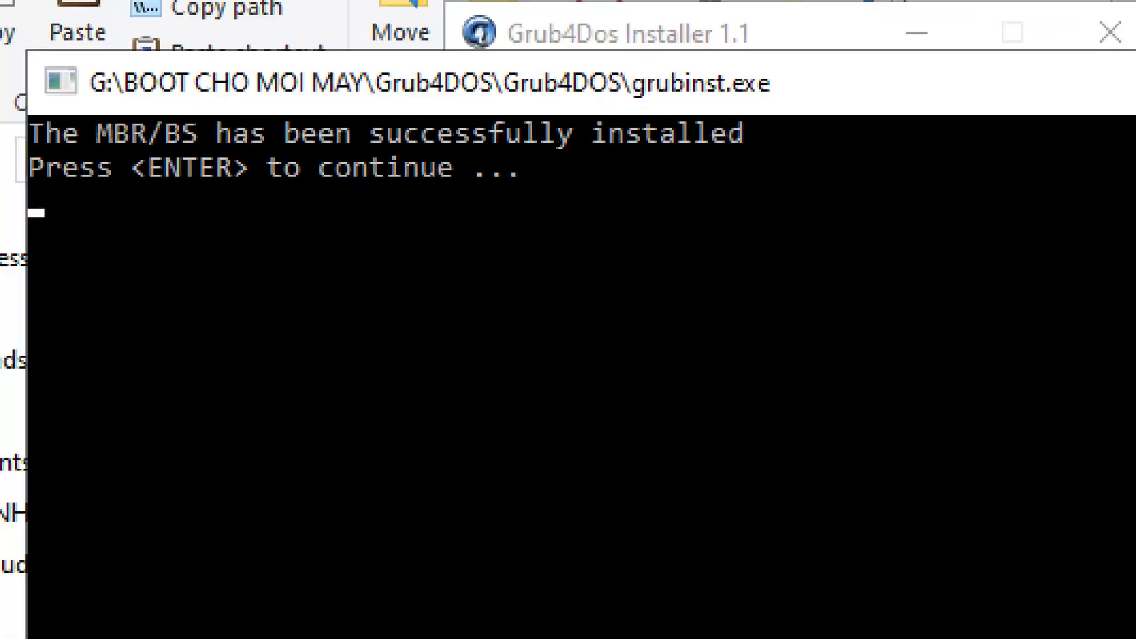
drag(105, 148, 227, 148)
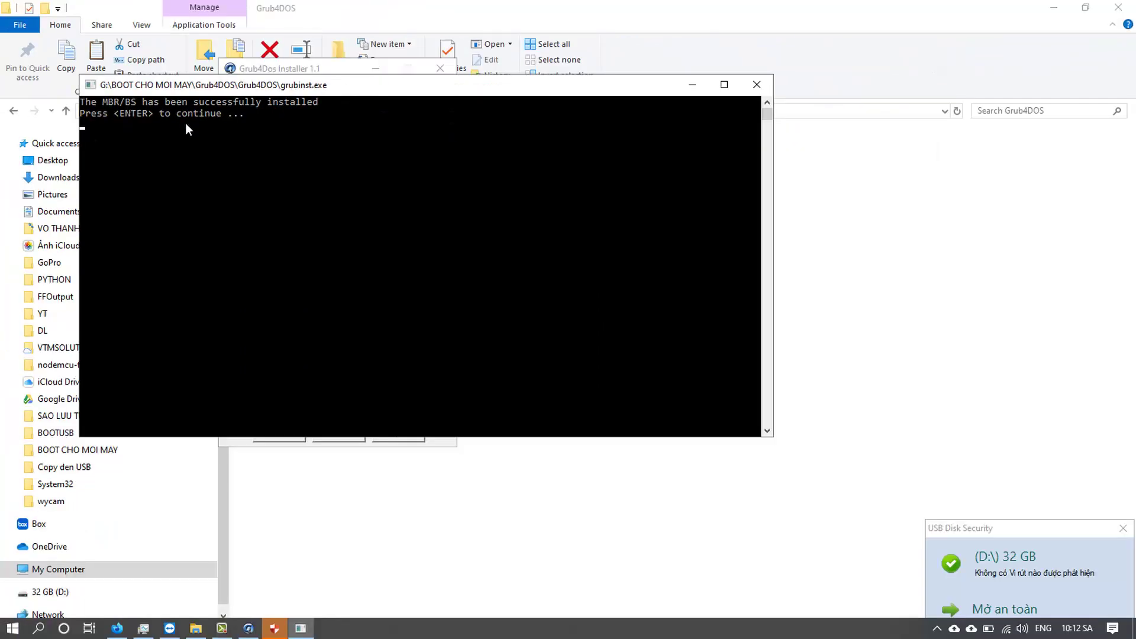
key(Return)
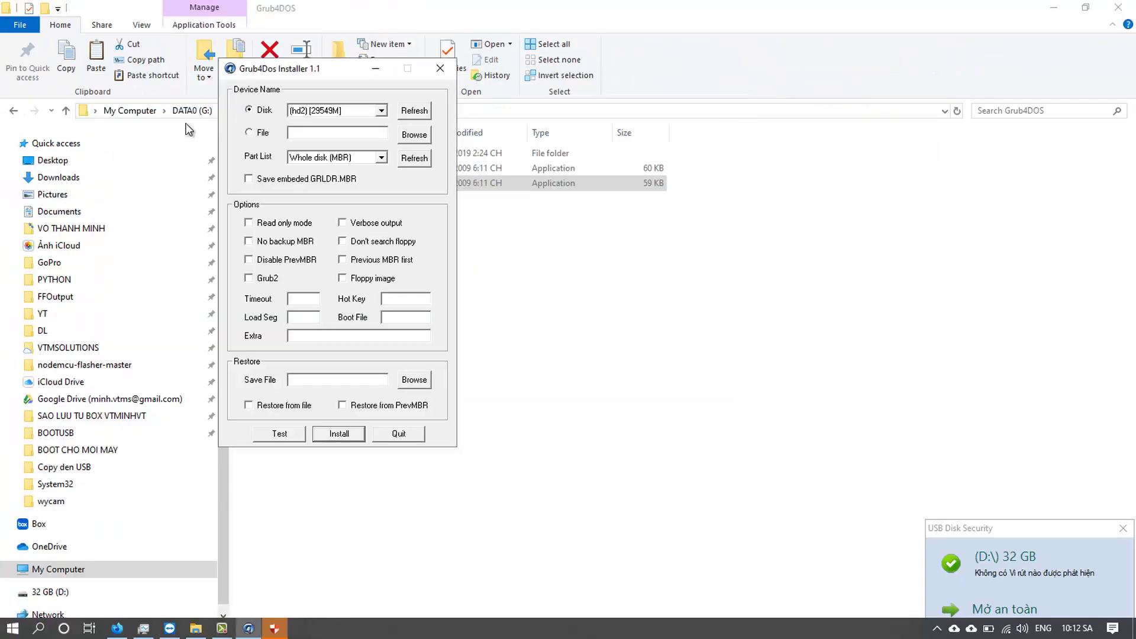
click(440, 68)
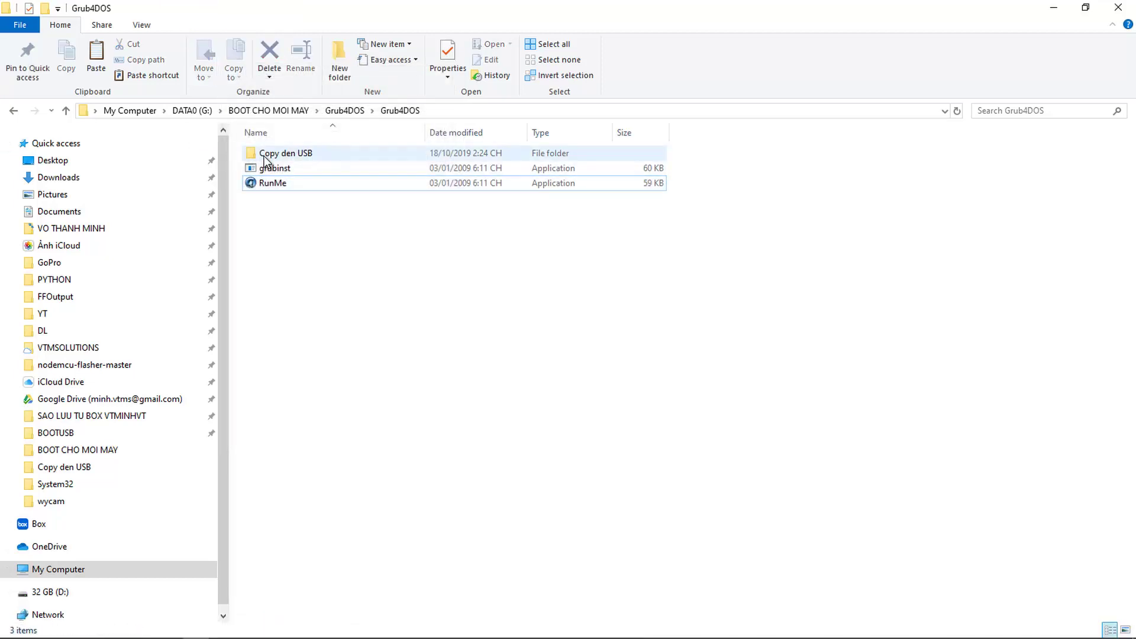
Step: Open the Copy den USB folder and copy BootCD, grldr and menu.lst
click(264, 183)
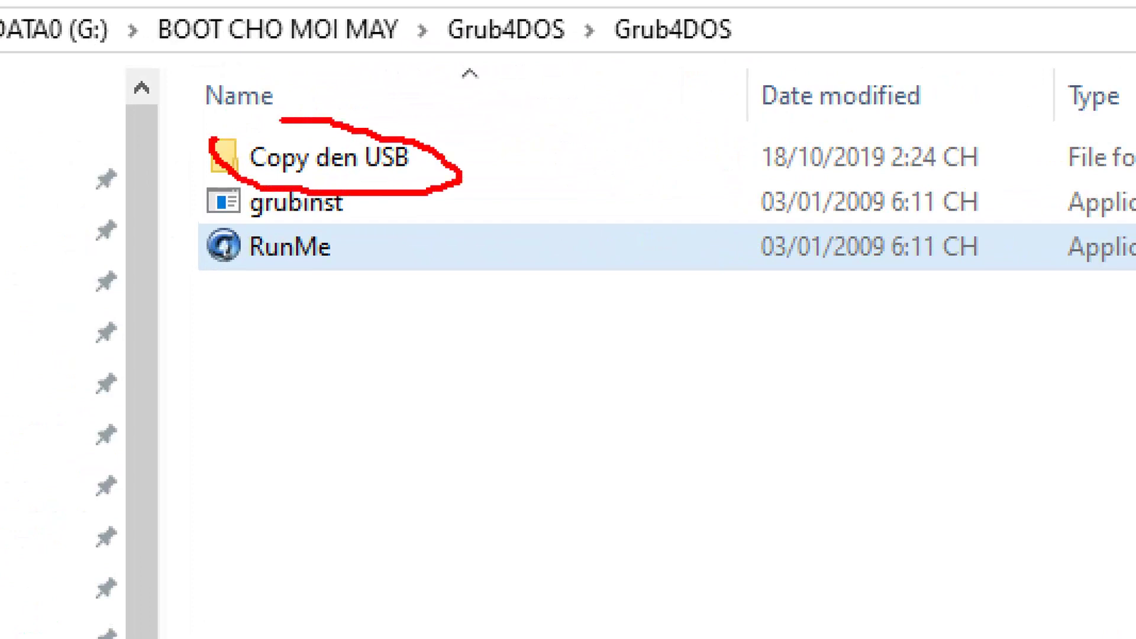
double_click(290, 153)
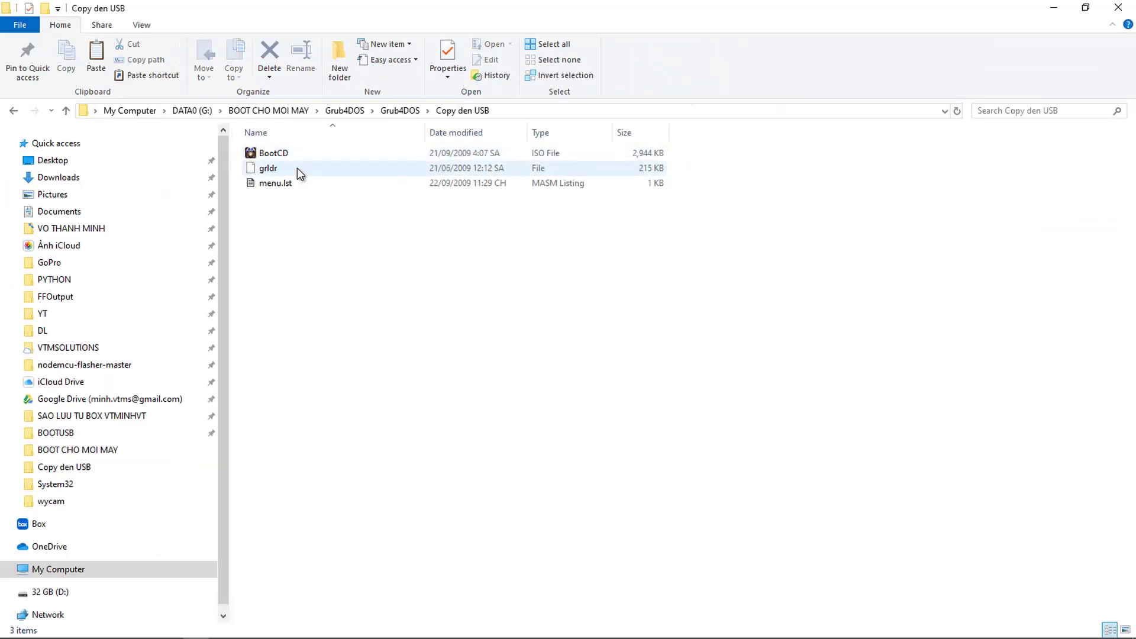
drag(304, 240, 244, 148)
right_click(268, 160)
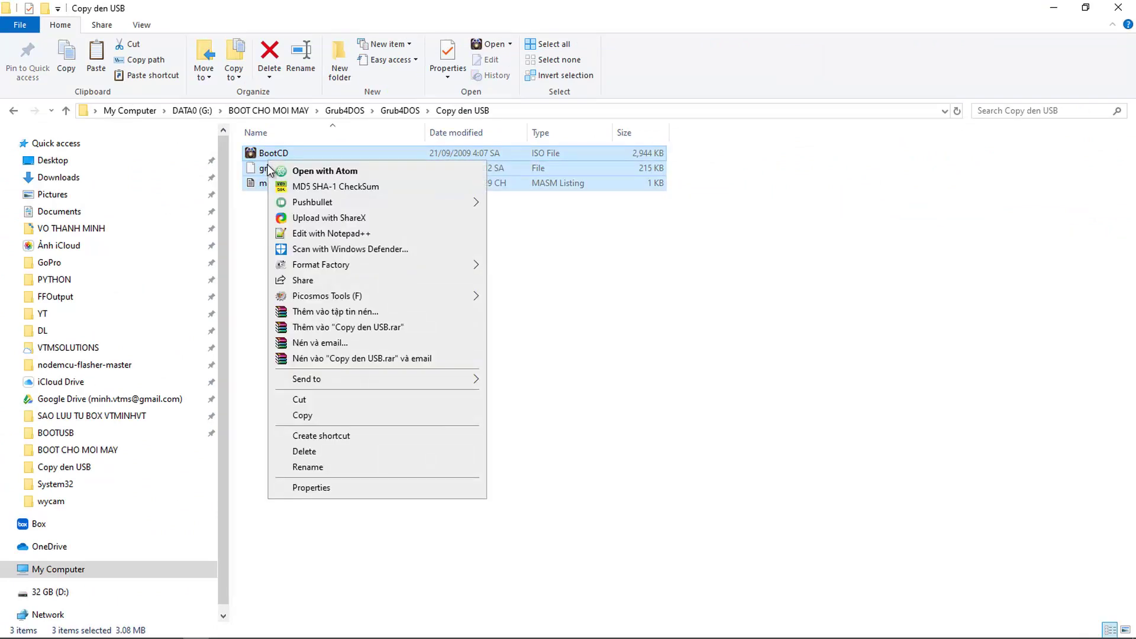
click(318, 416)
Step: Paste the copied boot files into the root of the 32 GB (D:) drive, replacing the existing files
scroll(226, 438, down, 1)
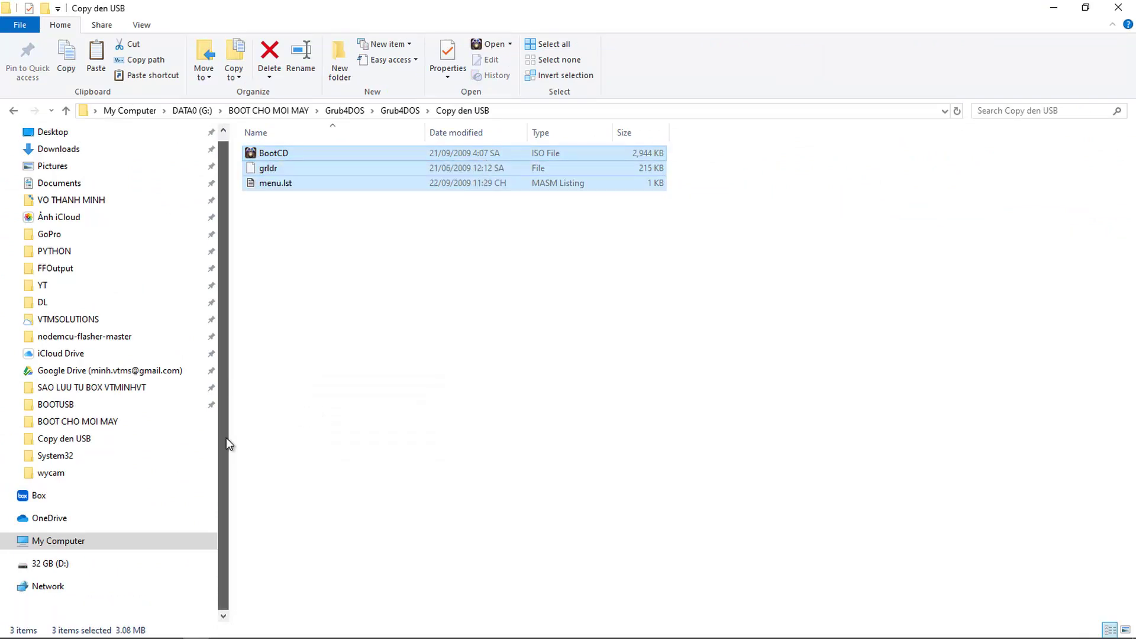
click(52, 567)
right_click(261, 352)
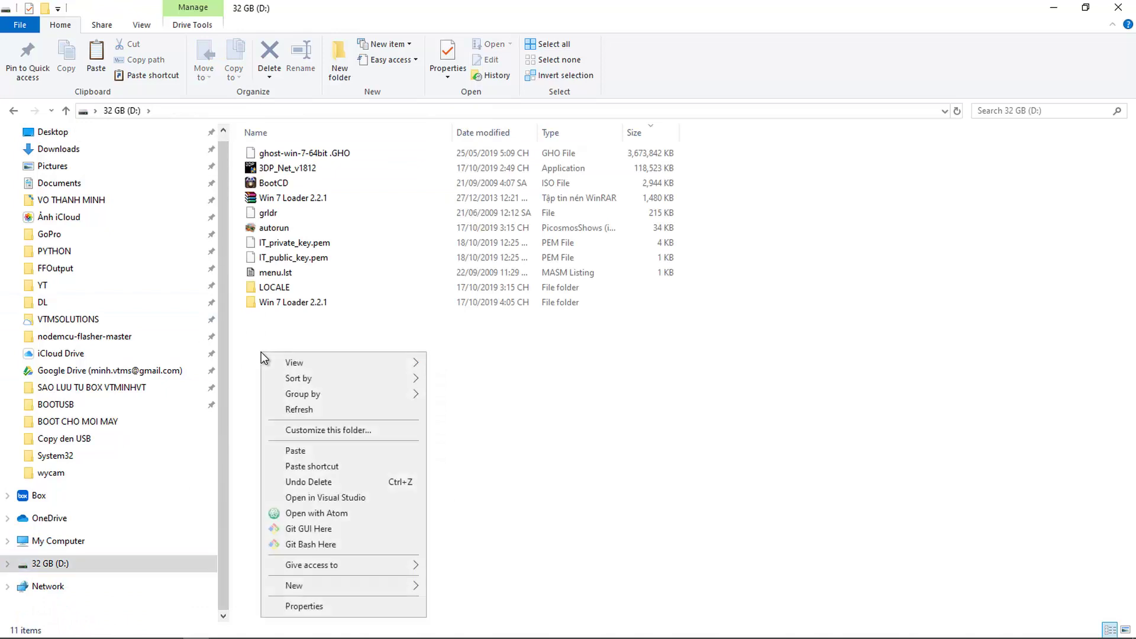
click(297, 451)
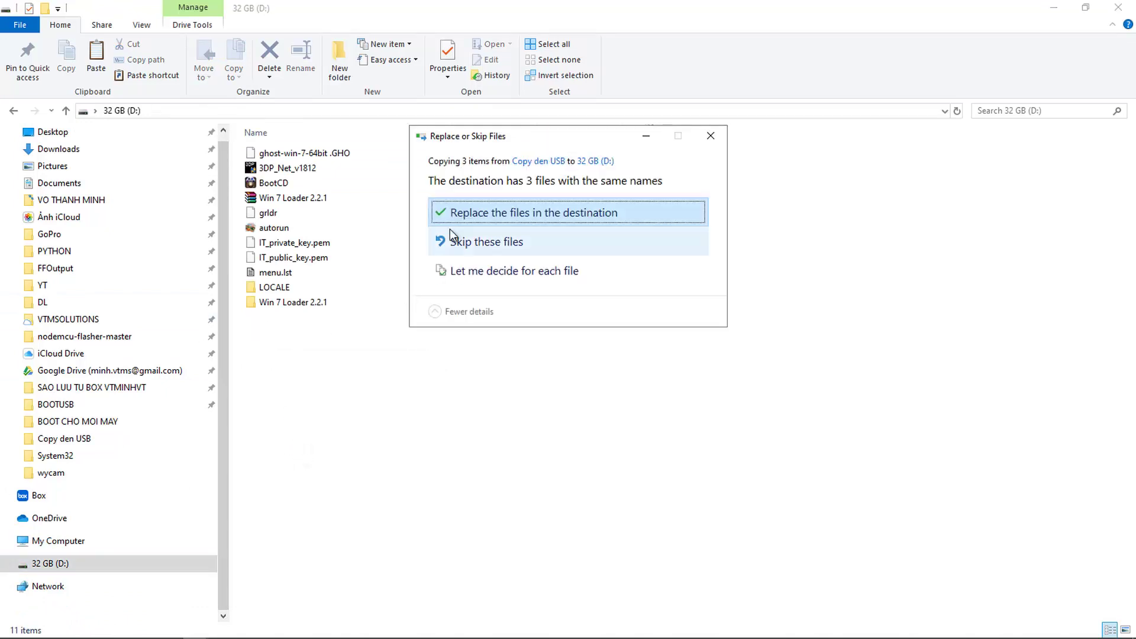
click(457, 215)
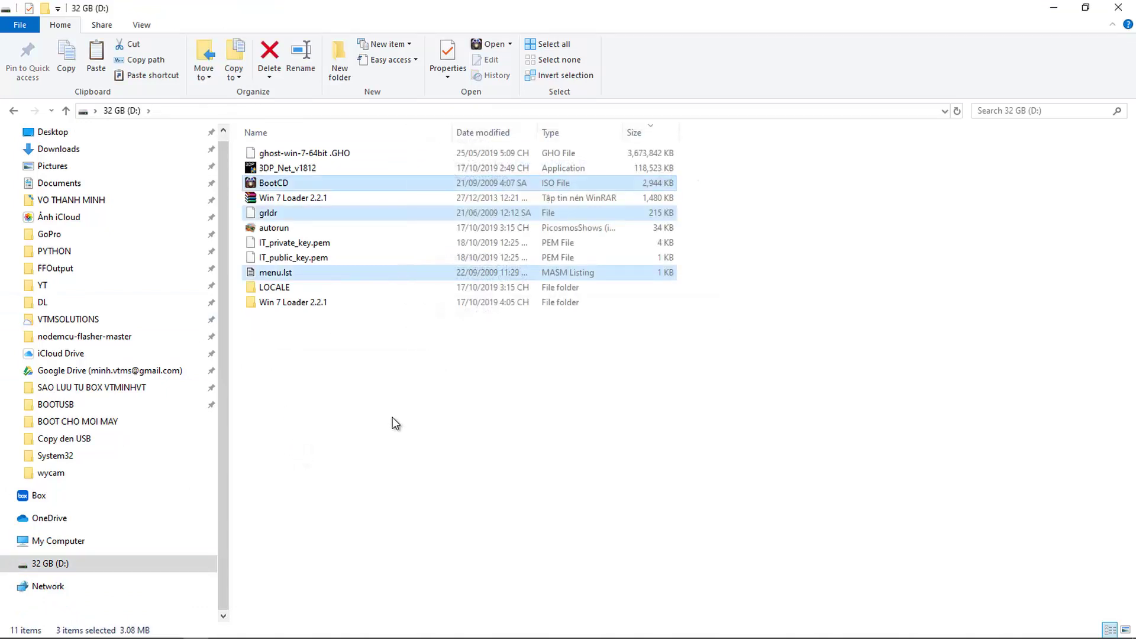